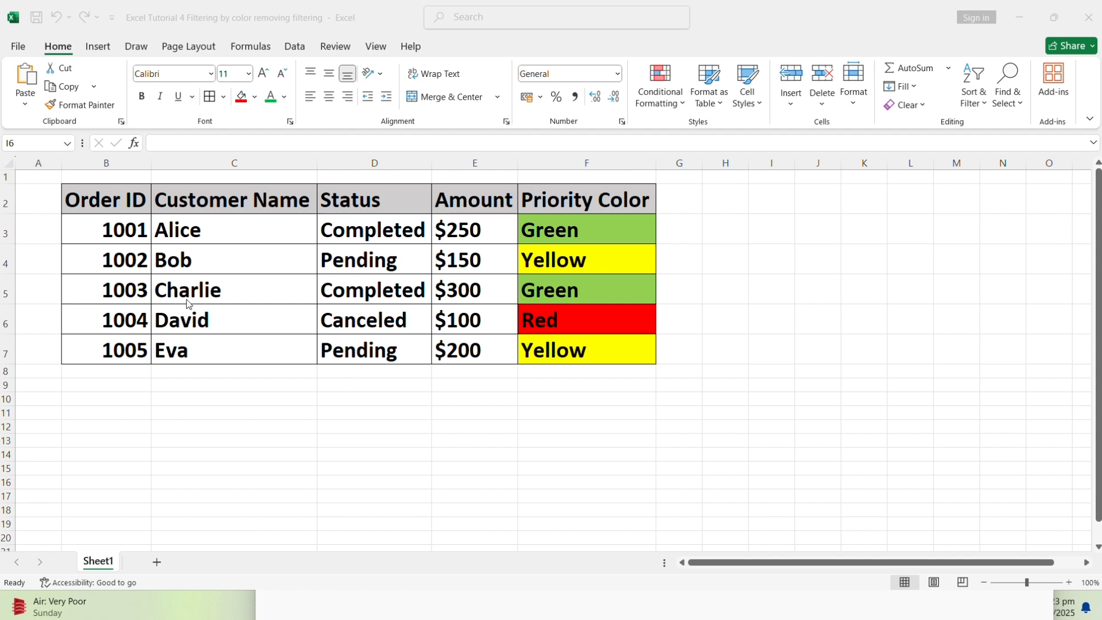
Turn on filtering for the order table in B2:F7, including its header row
click(111, 193)
drag(110, 193, 567, 353)
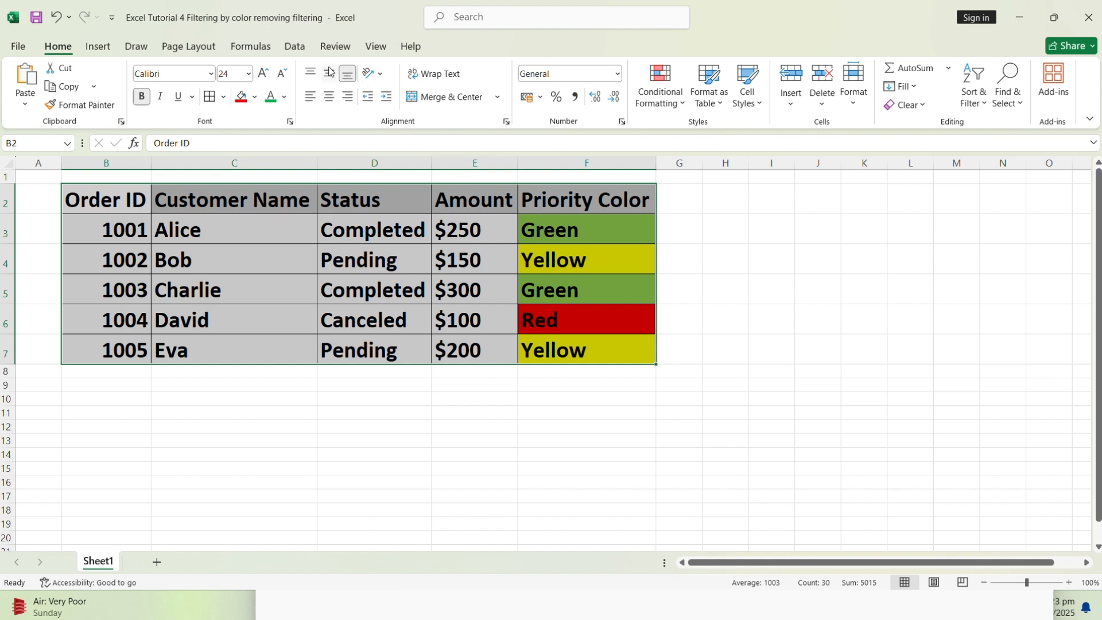
click(294, 50)
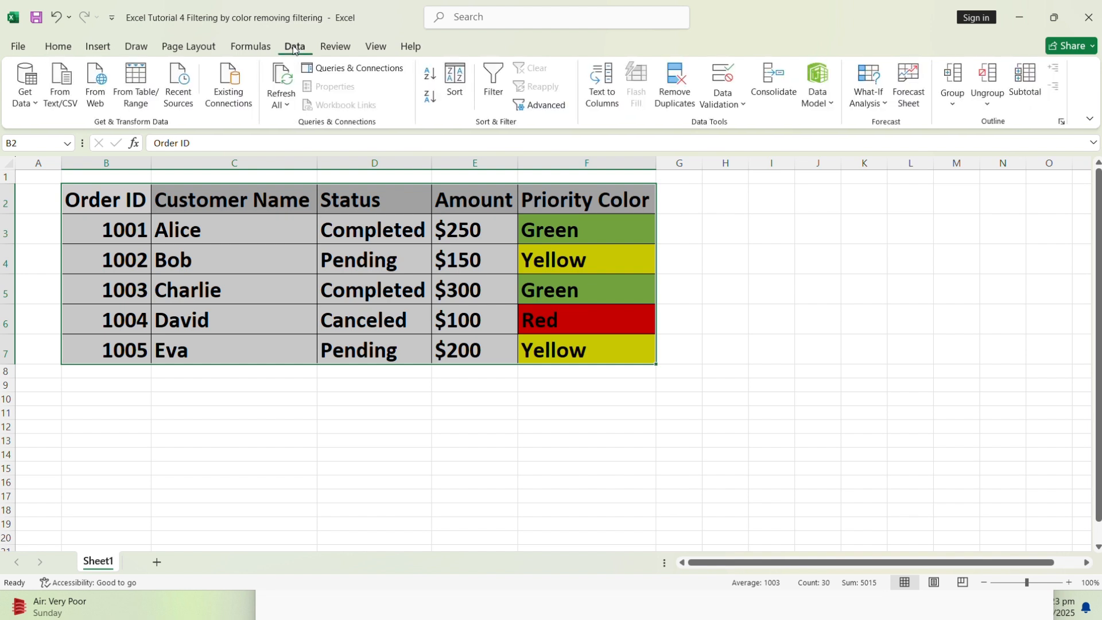
click(495, 80)
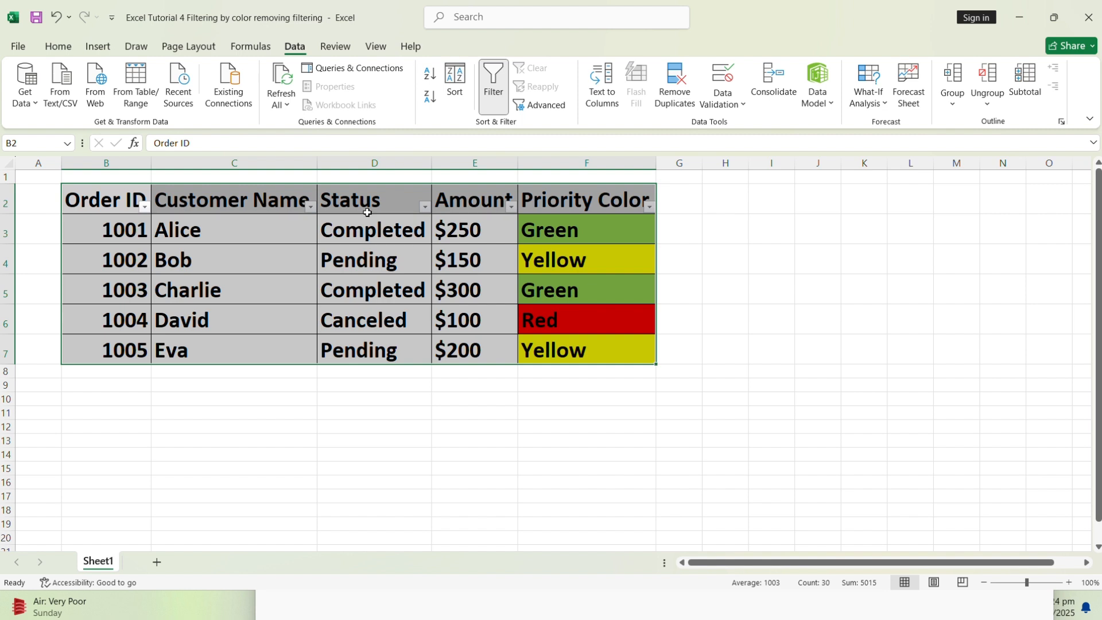
Filter the Priority Color column by the green cell color
click(649, 208)
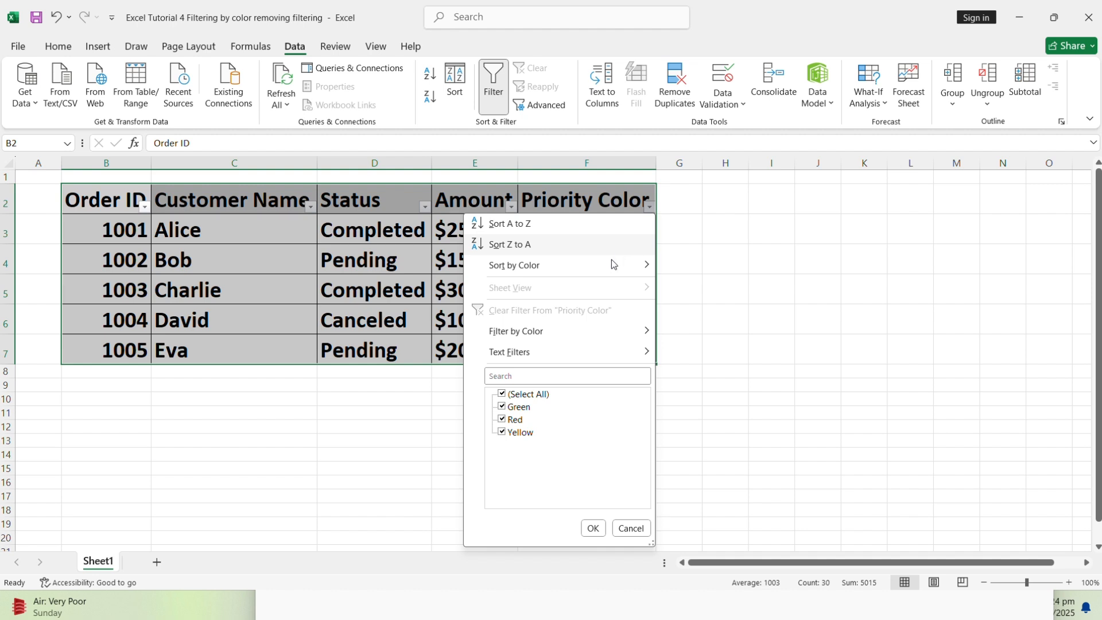
mouse_move(528, 335)
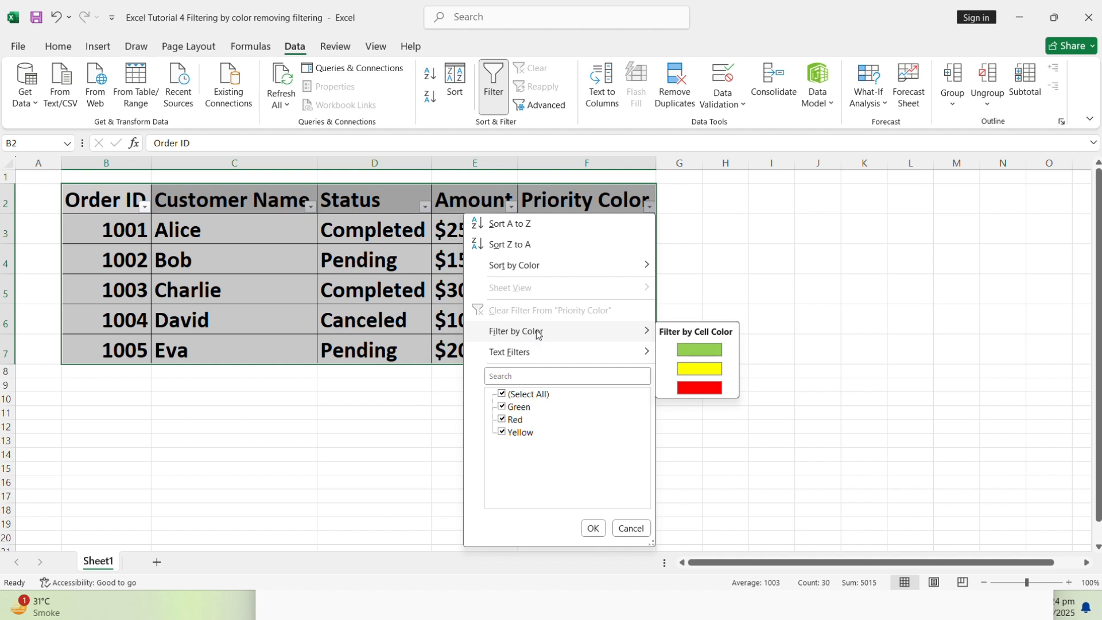
click(694, 349)
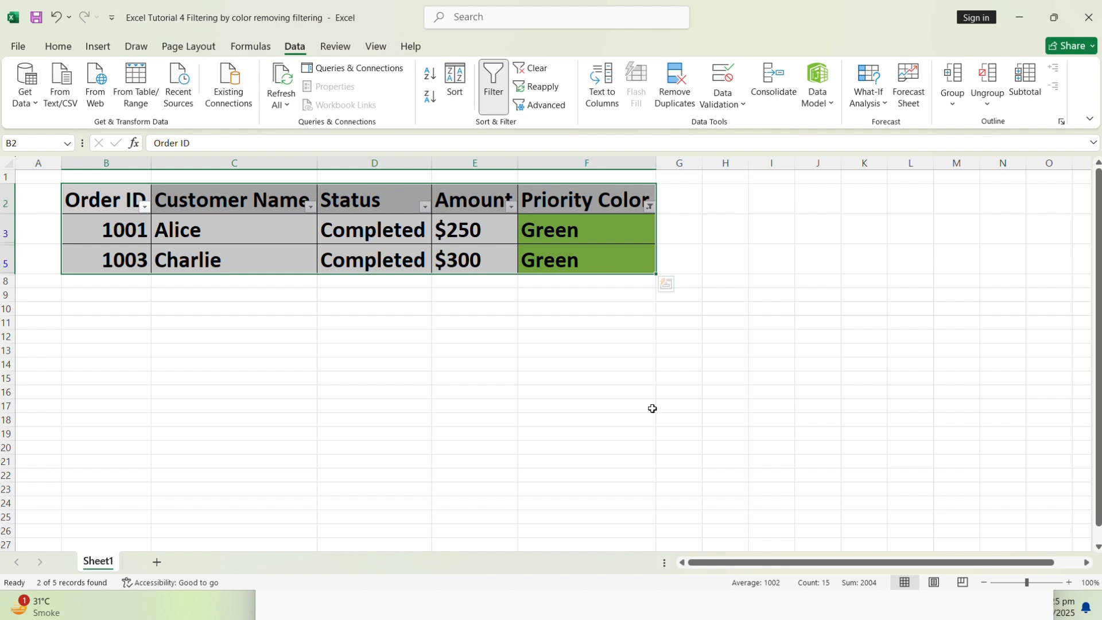
Remove the Priority Color filter by turning off filtering for the whole order table
click(651, 209)
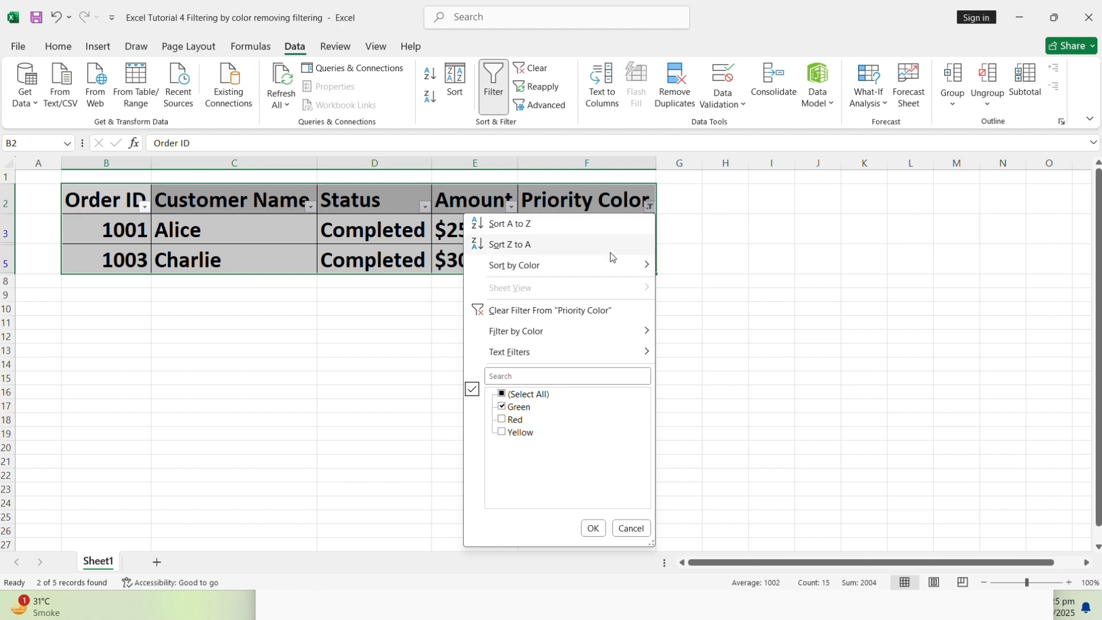
click(560, 311)
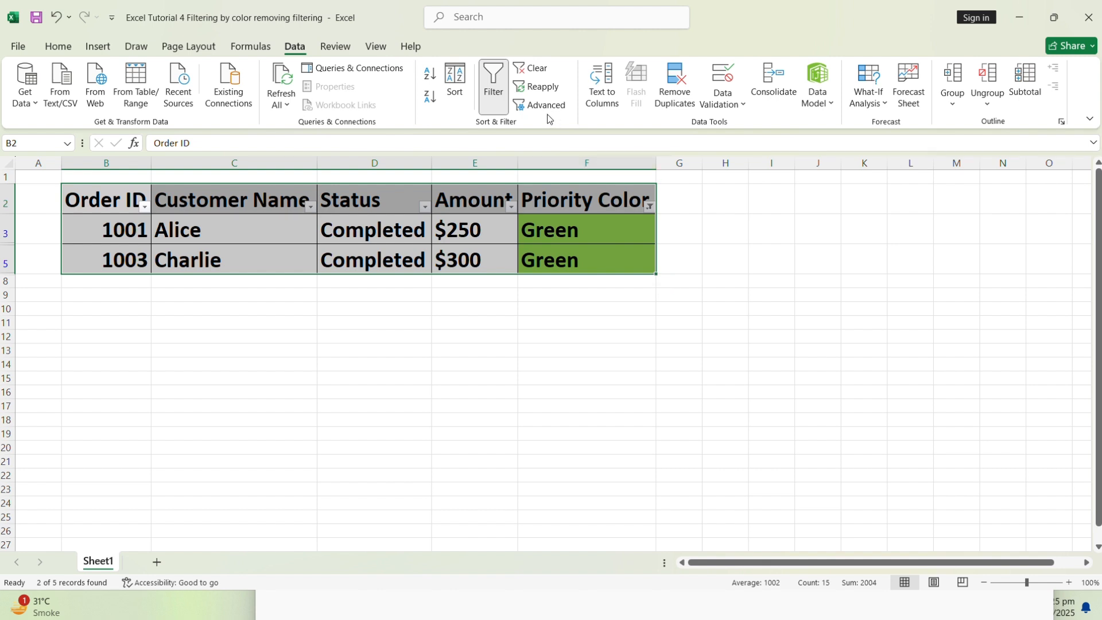
click(503, 101)
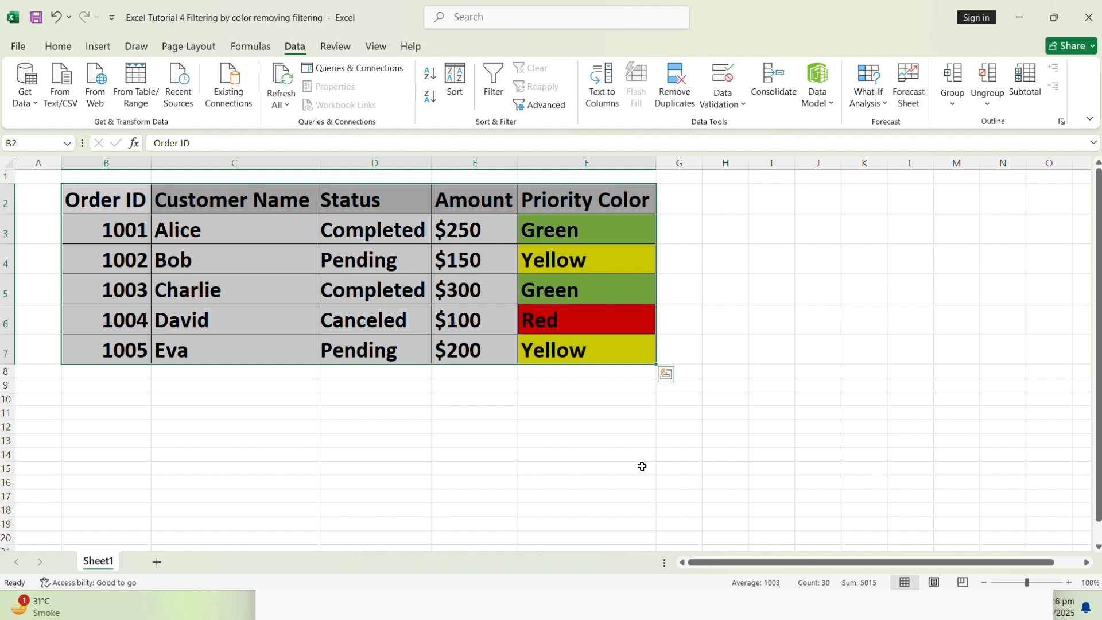
Sort the order table by Amount on cell values, in Z to A order, treating the first row as headers
click(114, 204)
drag(117, 221, 560, 365)
click(299, 50)
click(455, 83)
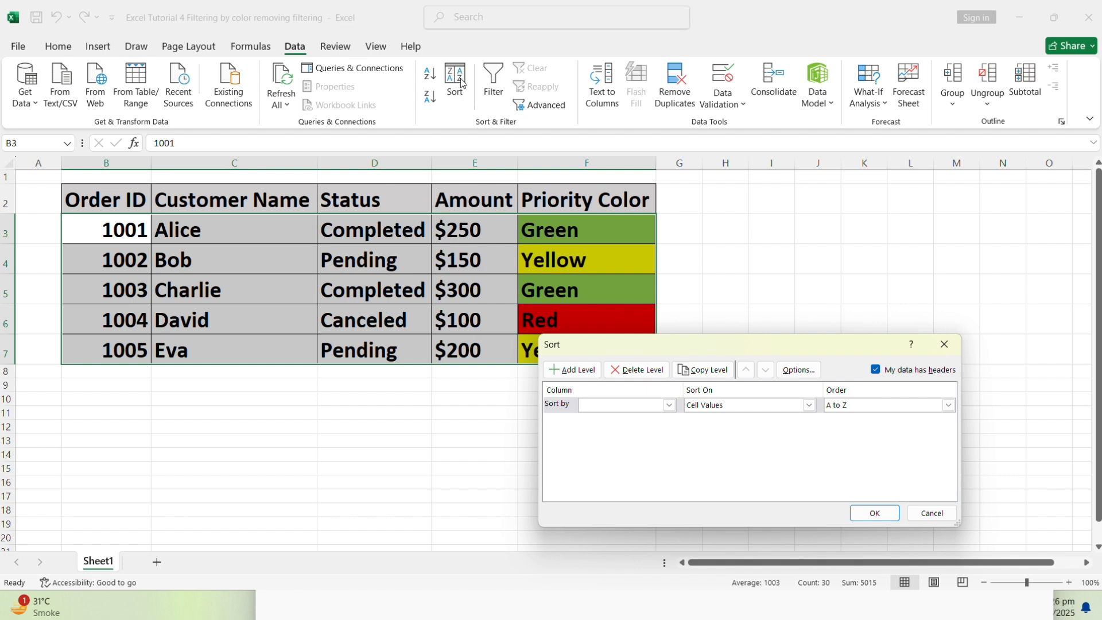
click(669, 405)
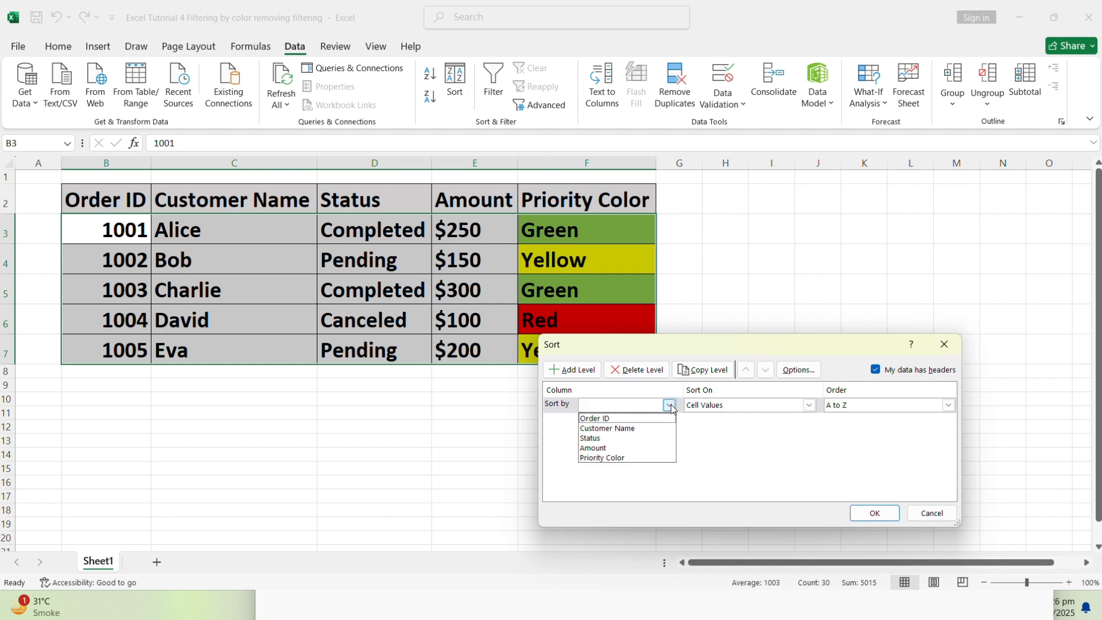
click(611, 447)
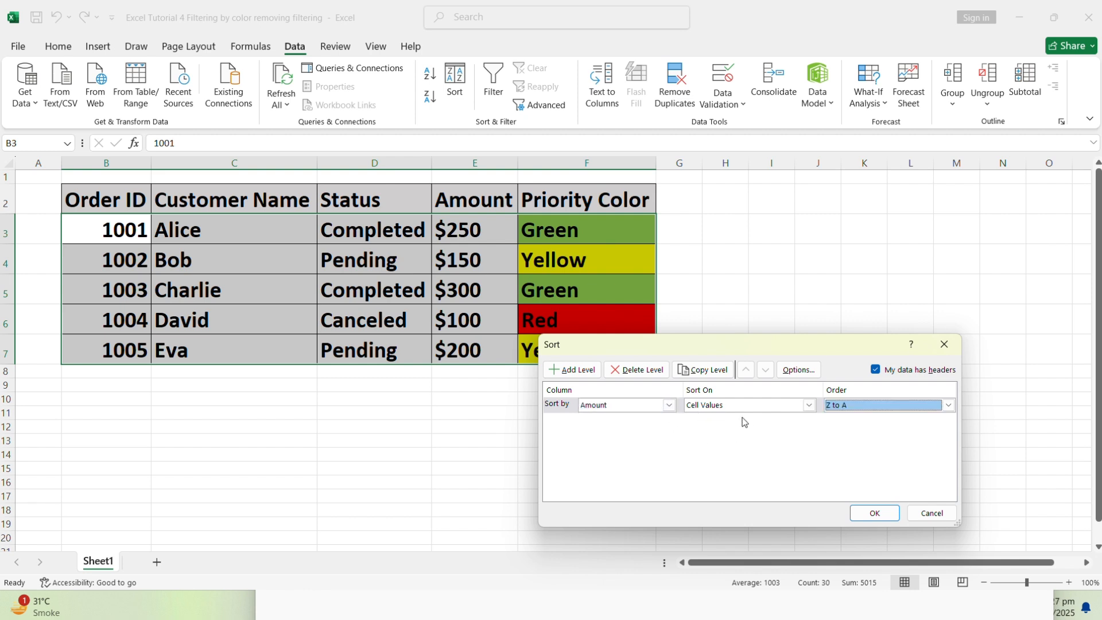
click(809, 405)
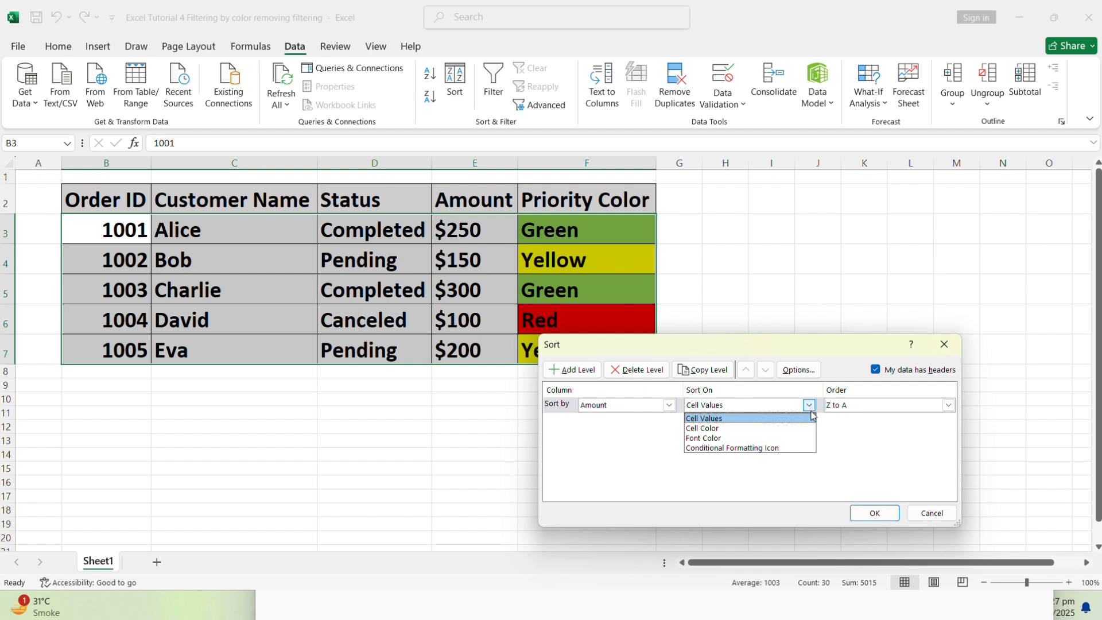
click(844, 456)
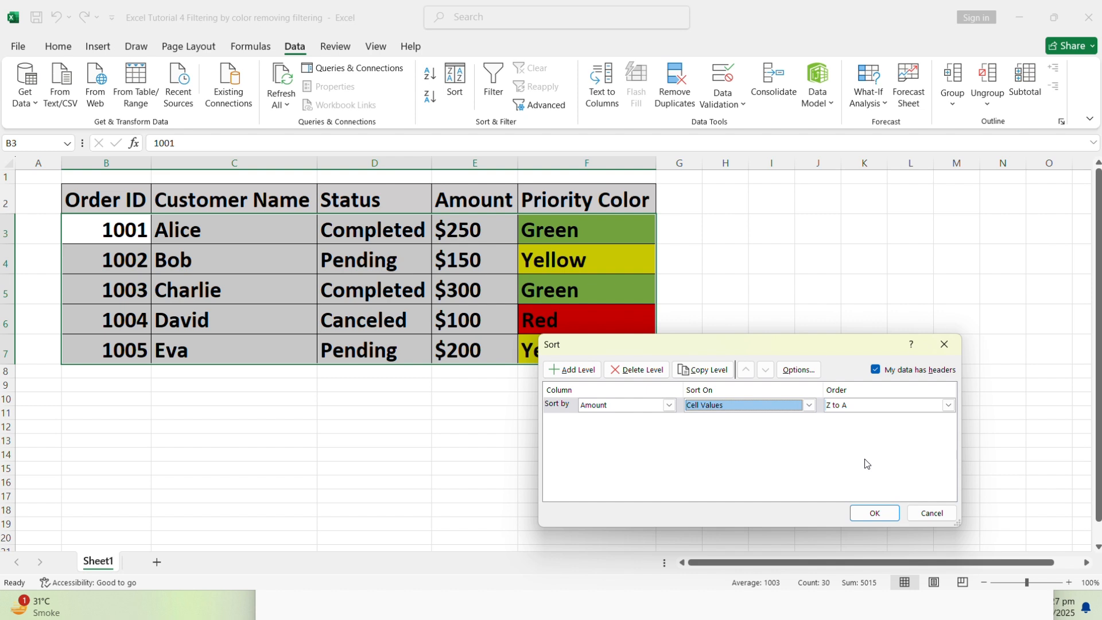
click(864, 512)
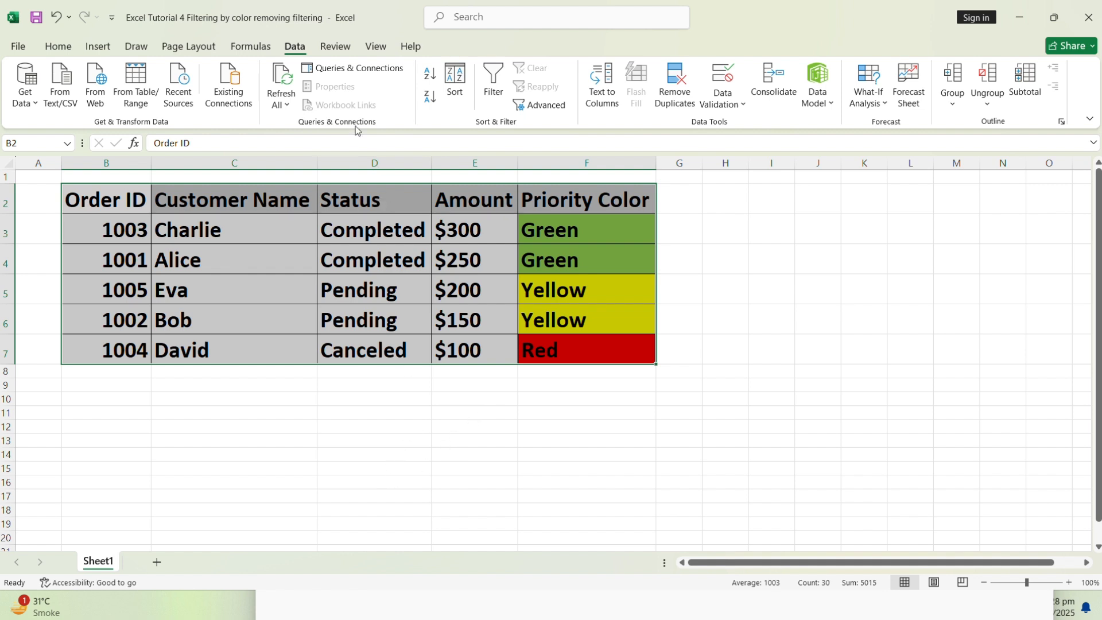
Set up a custom sort of the order table with Status as the first level, ordered A to Z
click(453, 80)
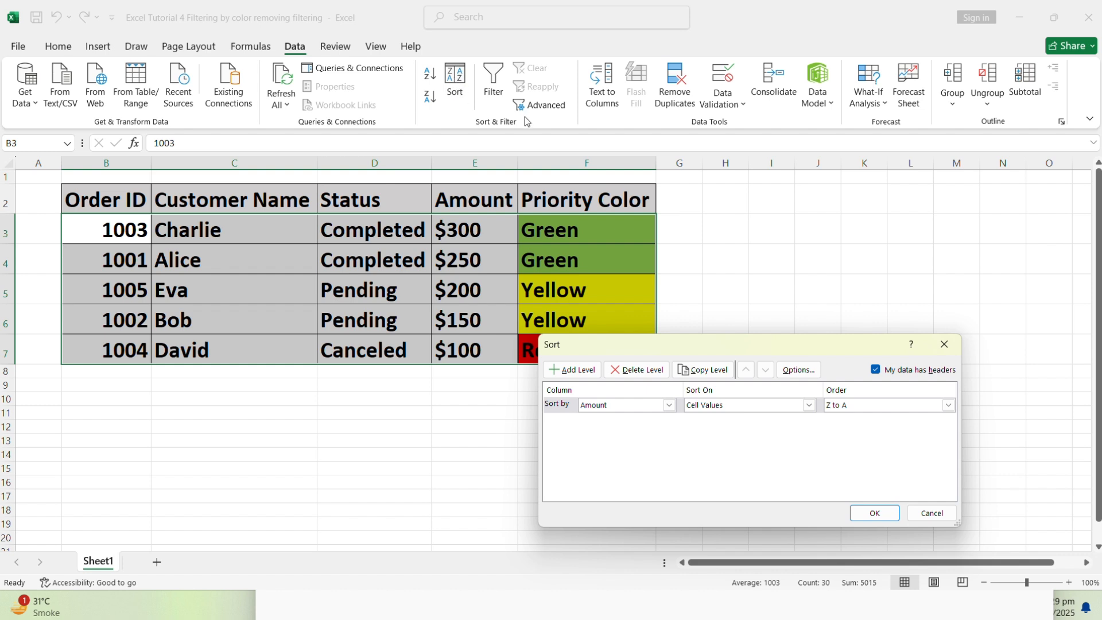
click(668, 405)
click(616, 440)
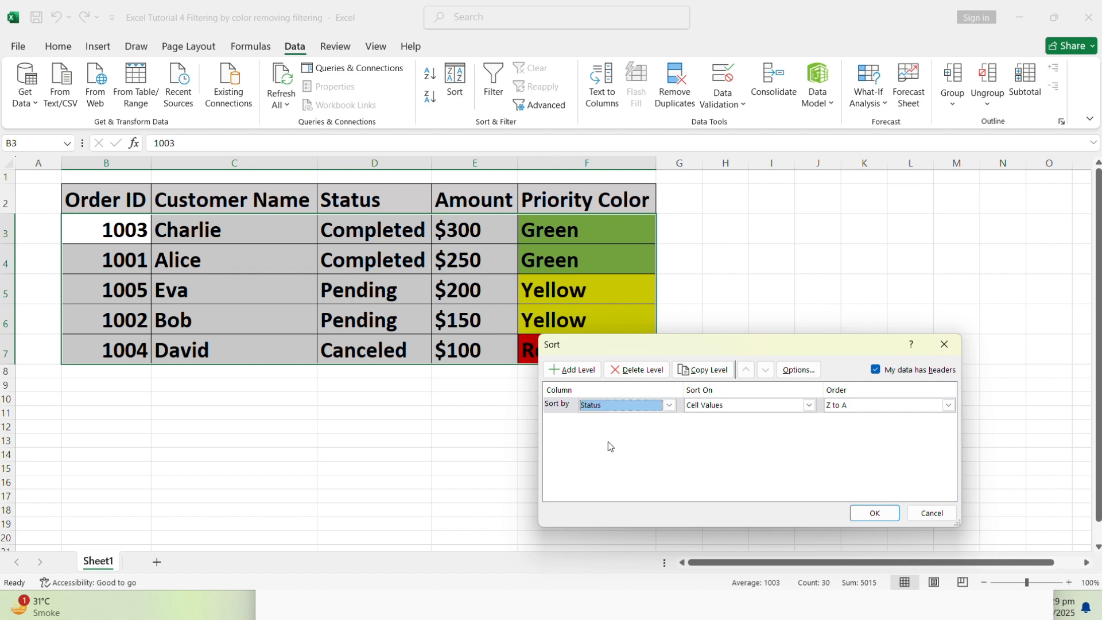
click(947, 405)
click(722, 453)
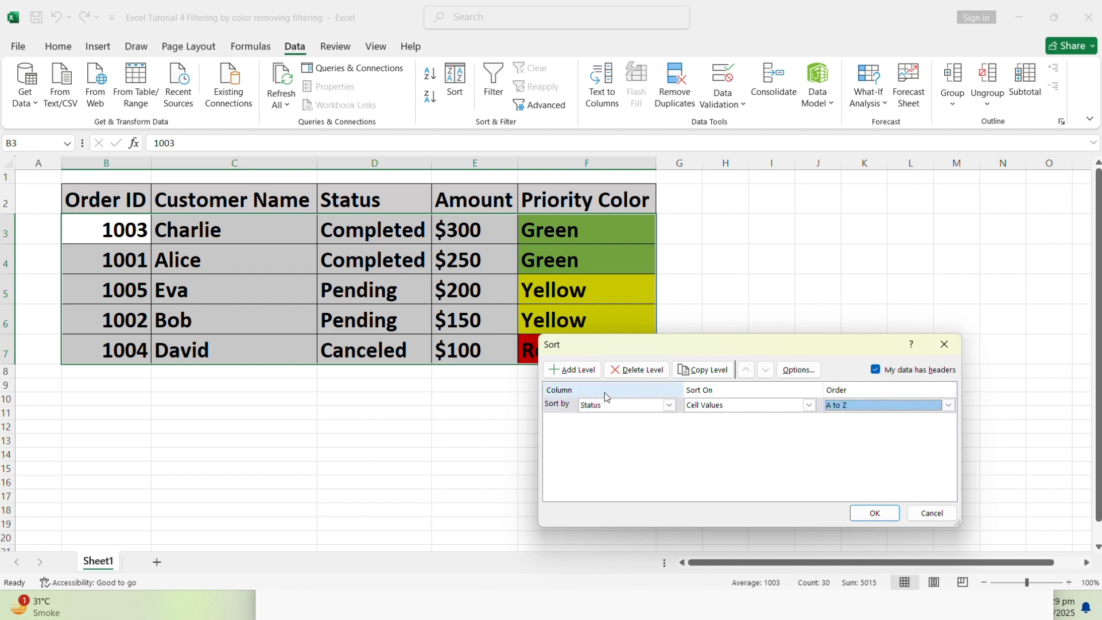
Add a second sort level on Amount with cell values ordered Z to A, and apply the two-level sort
click(584, 371)
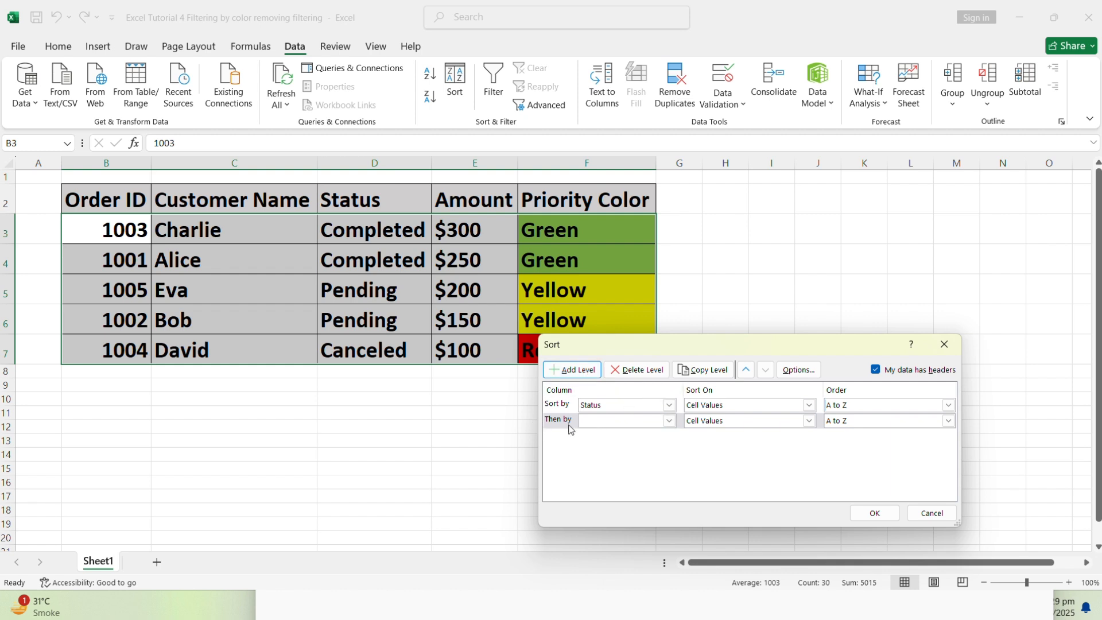
click(669, 421)
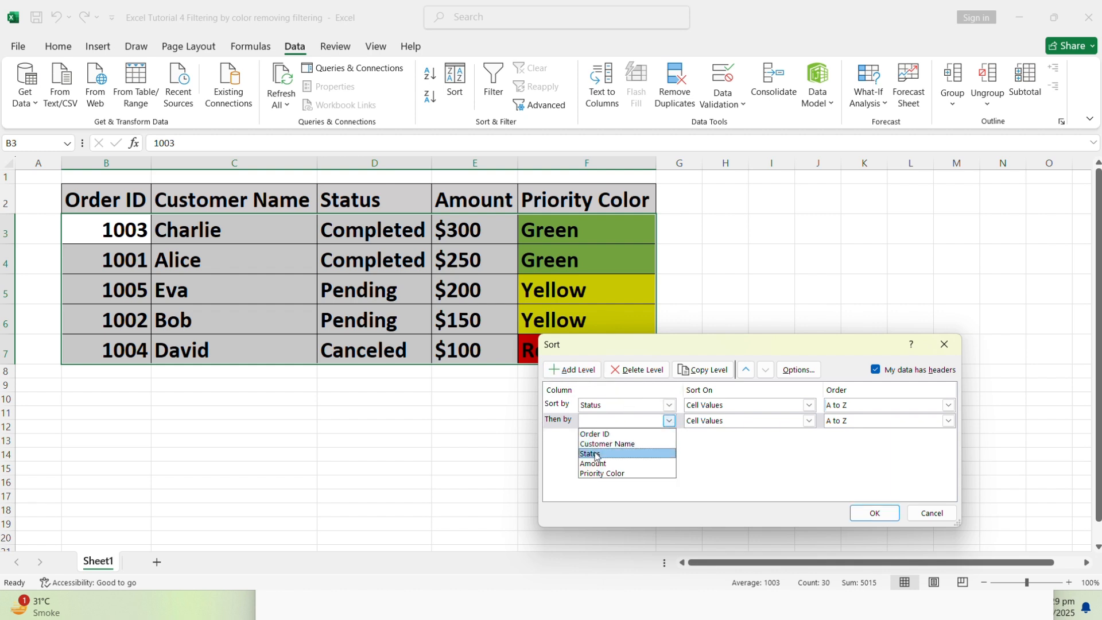
click(600, 464)
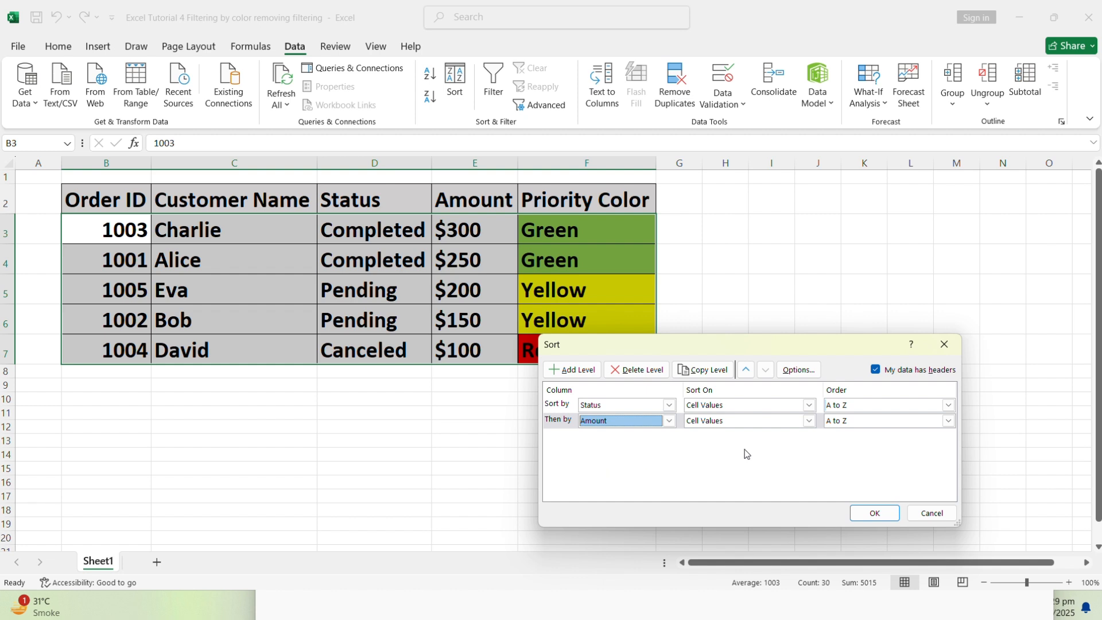
click(949, 421)
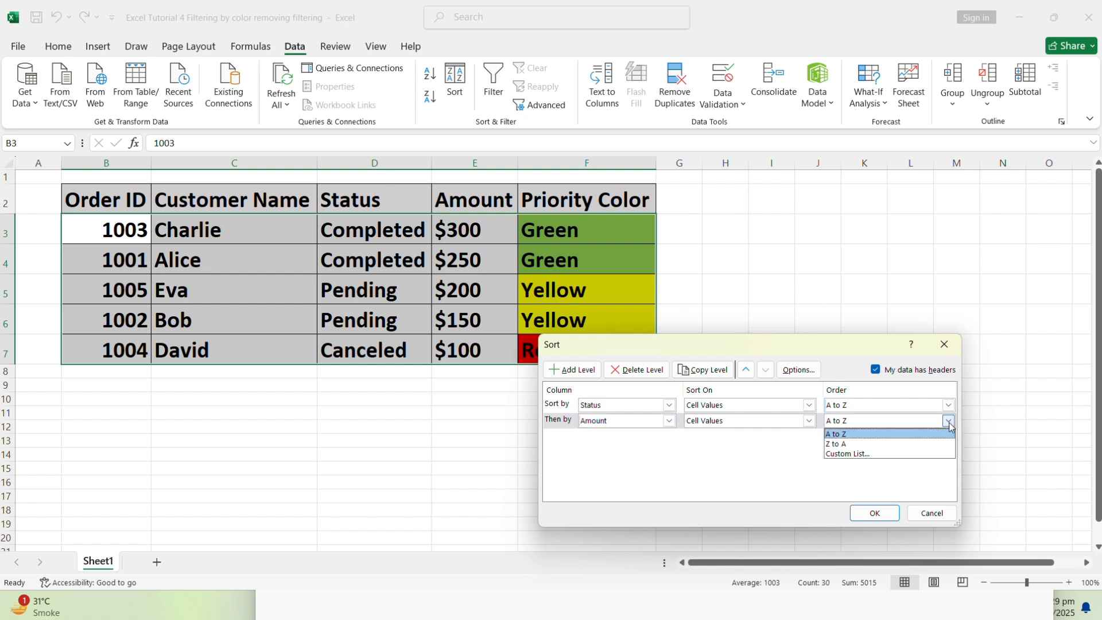
click(854, 444)
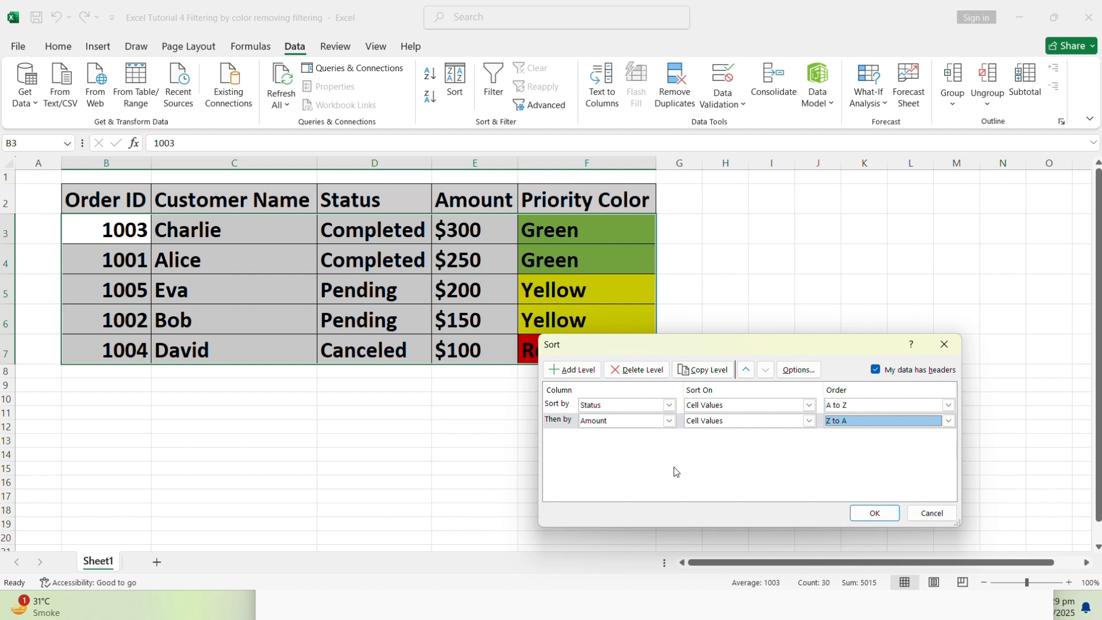
click(948, 422)
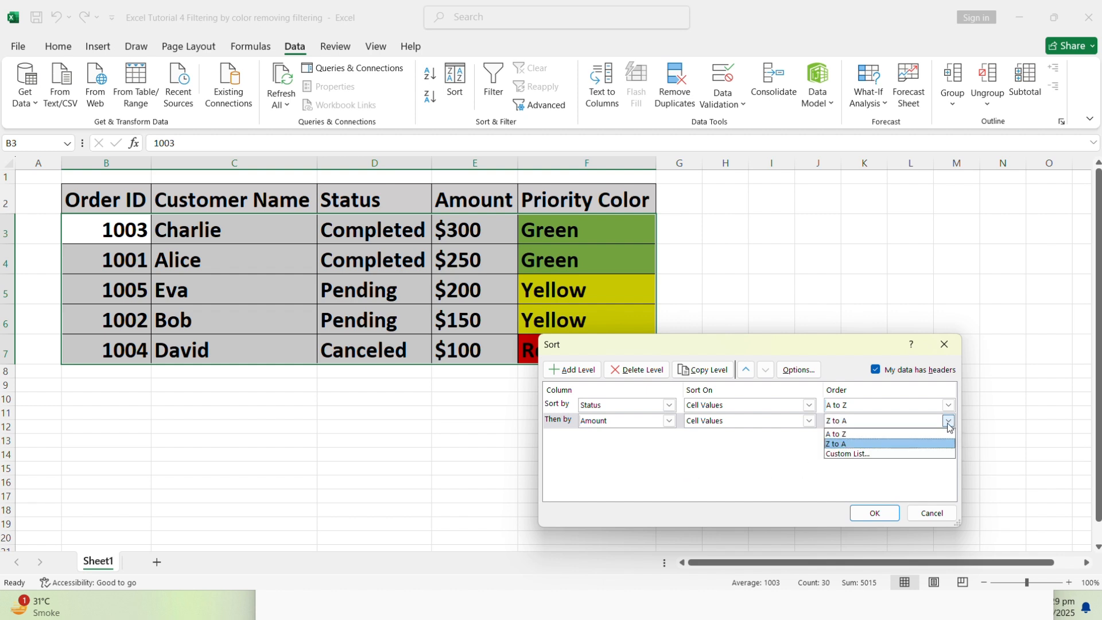
click(866, 512)
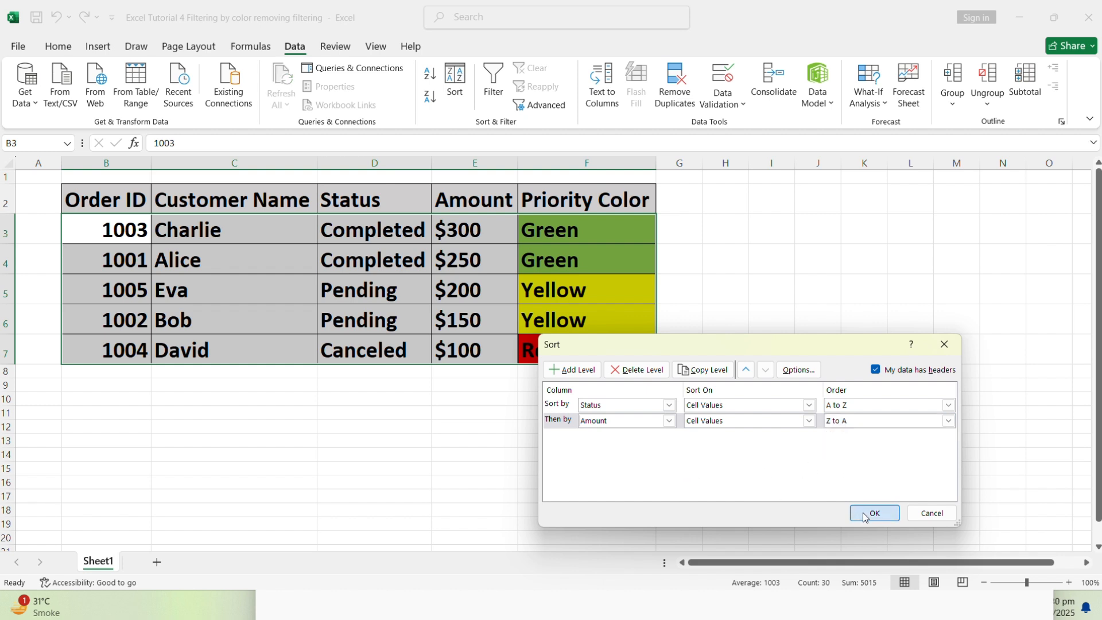
click(866, 512)
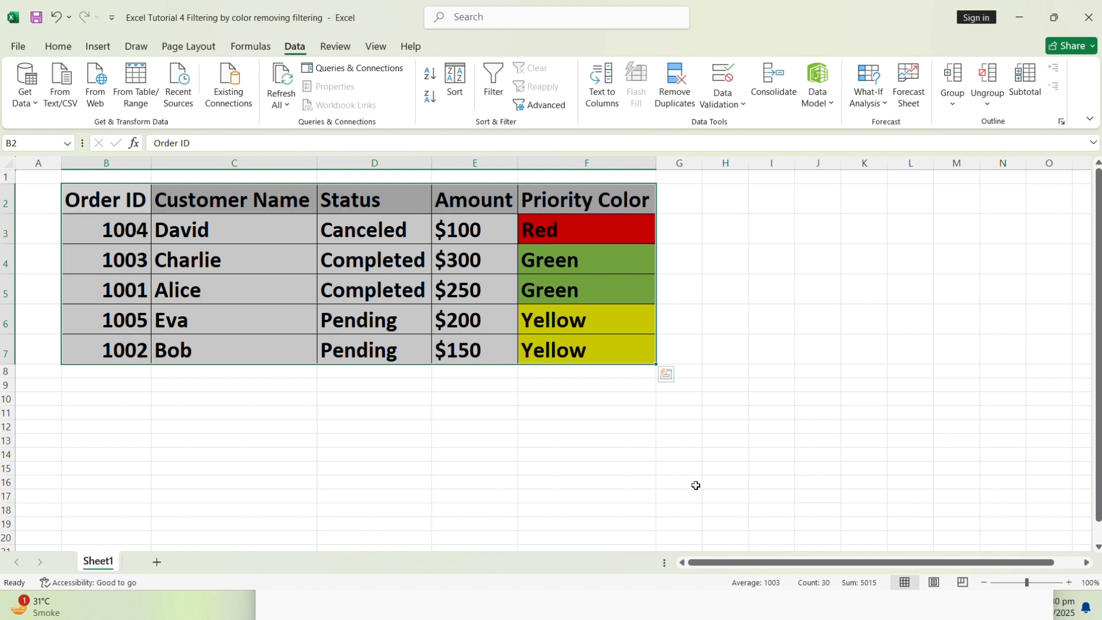